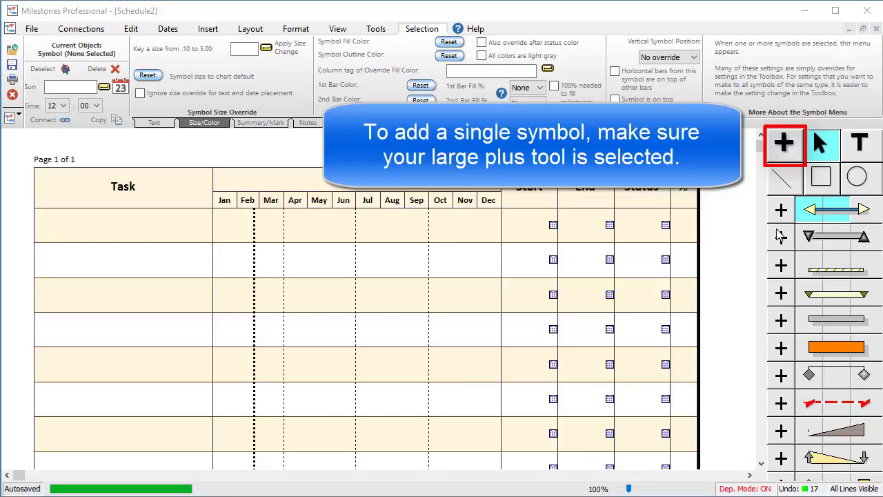
- Place a single start symbol on the second task row at 1/26/2017
left_click(789, 153)
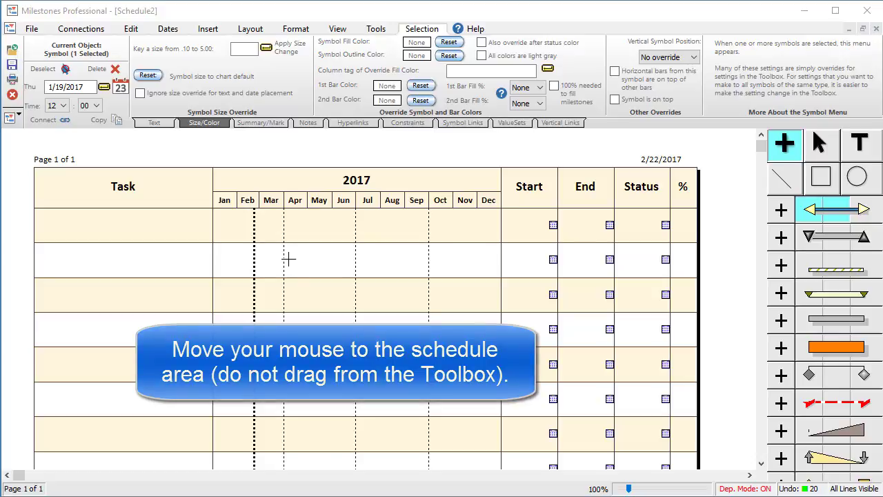
left_click_drag(238, 259, 271, 259)
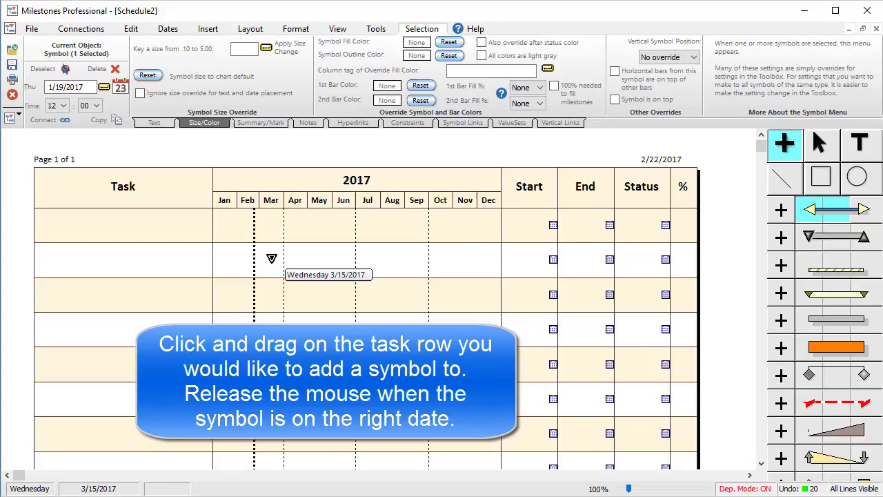
left_click_drag(271, 258, 233, 259)
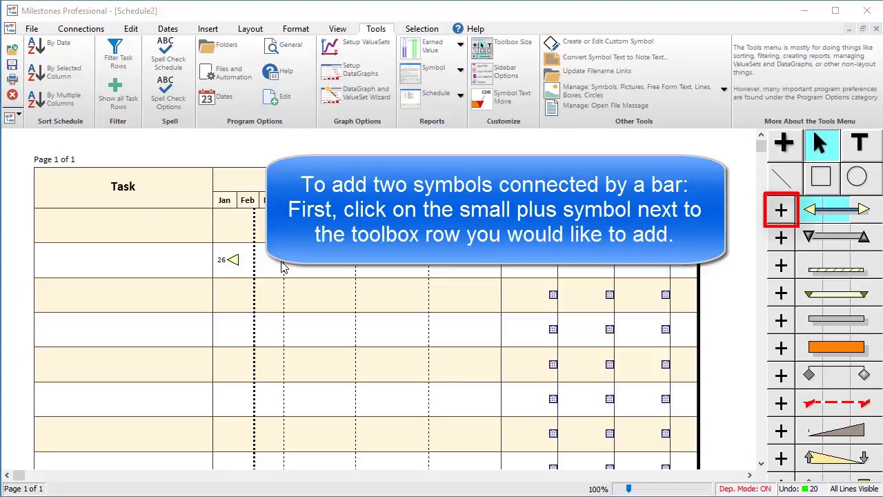
- Add a symbol-bar-symbol task on the third row from January 22 to May 29, 2017
left_click(782, 218)
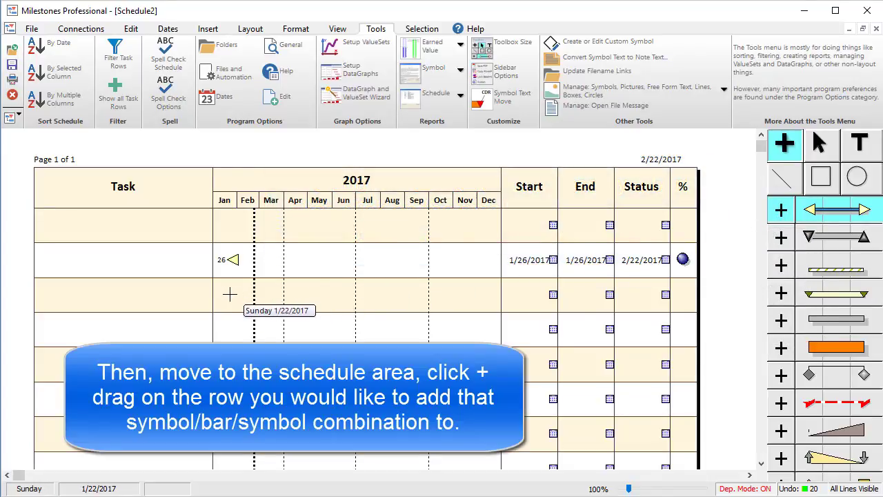
left_click_drag(230, 295, 233, 294)
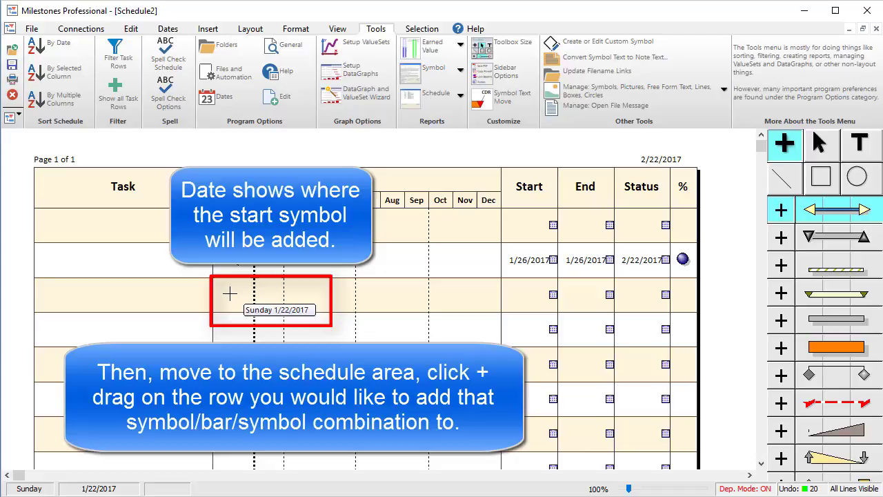
left_click(230, 294)
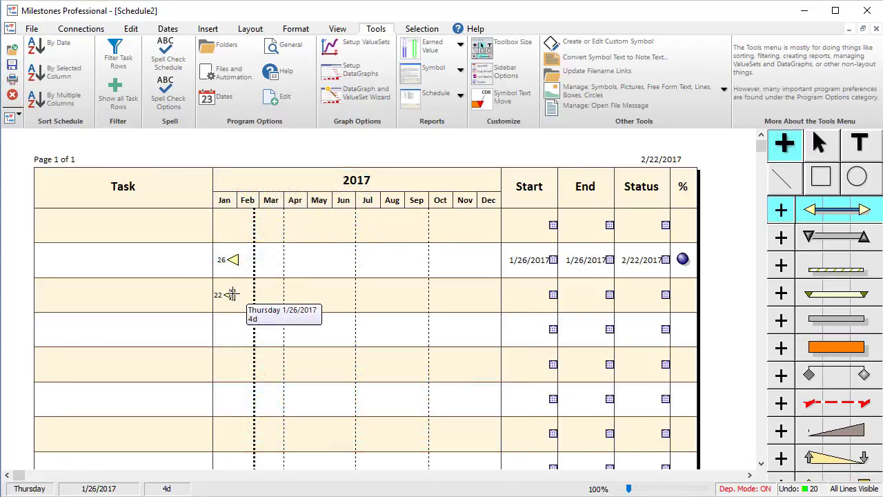
left_click_drag(230, 294, 329, 290)
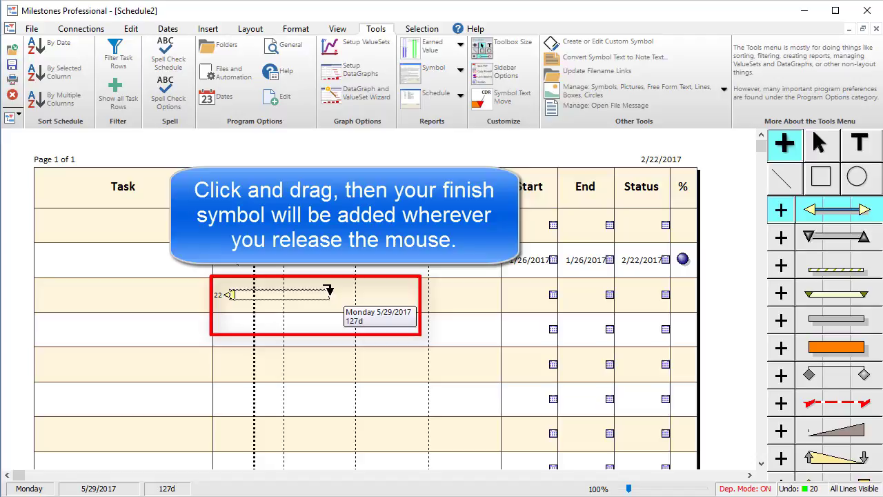
left_click_drag(329, 290, 329, 294)
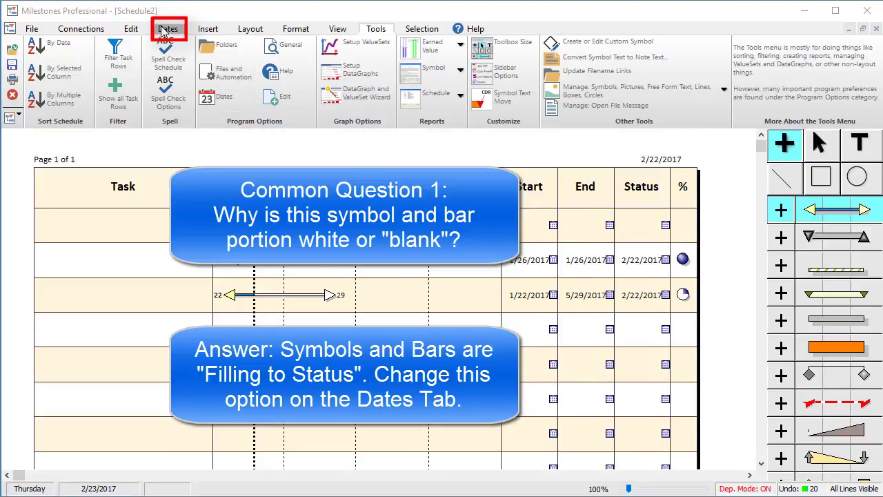
- Turn off Fill to Status Date for both bars and symbols on the Dates tab
left_click(167, 29)
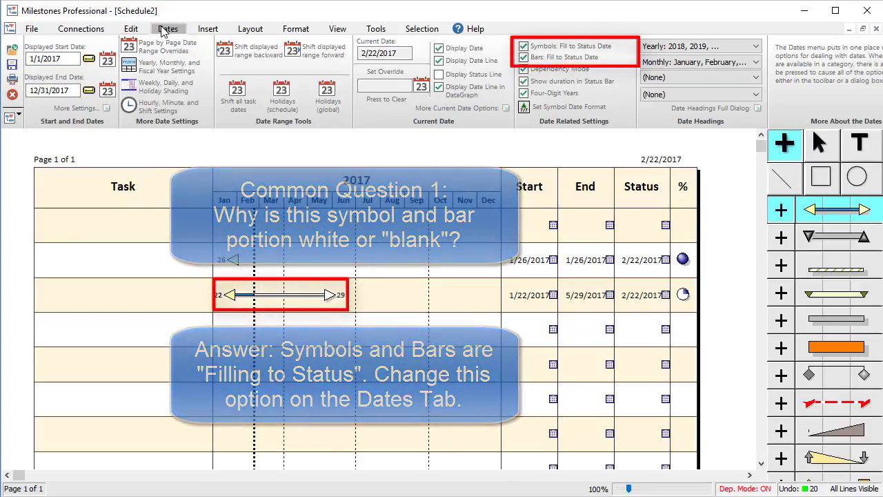
left_click(552, 58)
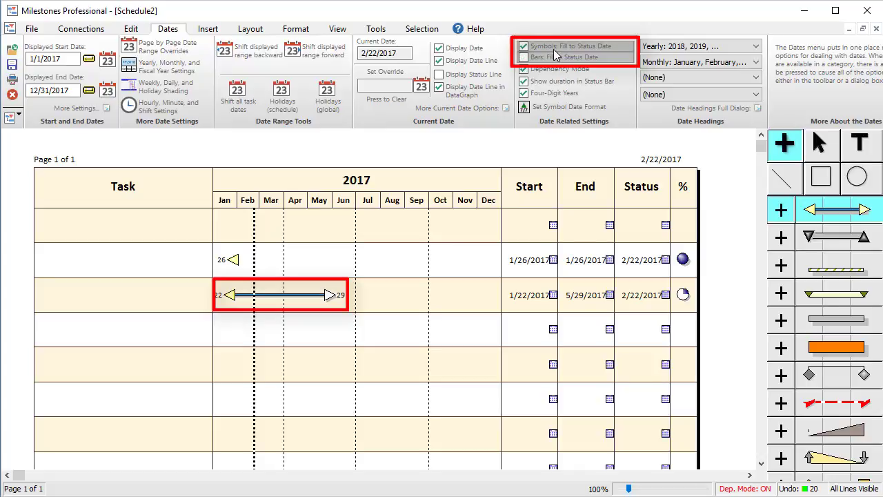
left_click(554, 48)
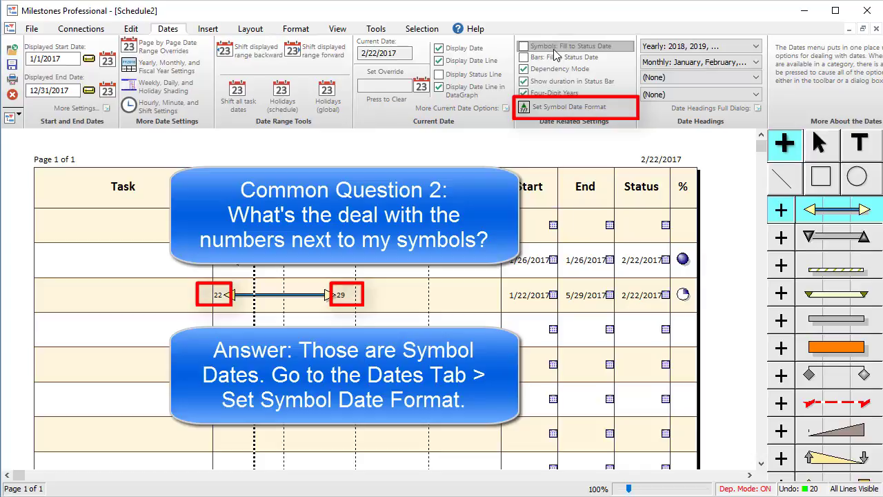
- Set the symbol date format to '1/2 Month and Day'
left_click(583, 109)
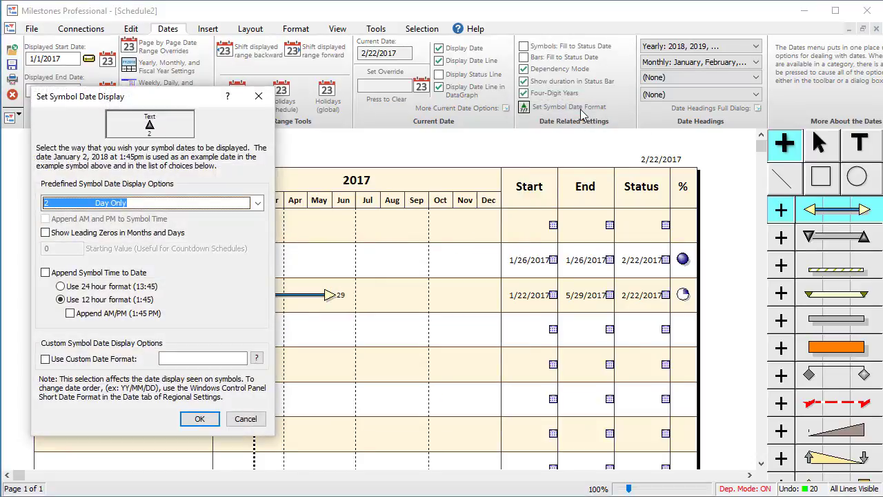
left_click(255, 204)
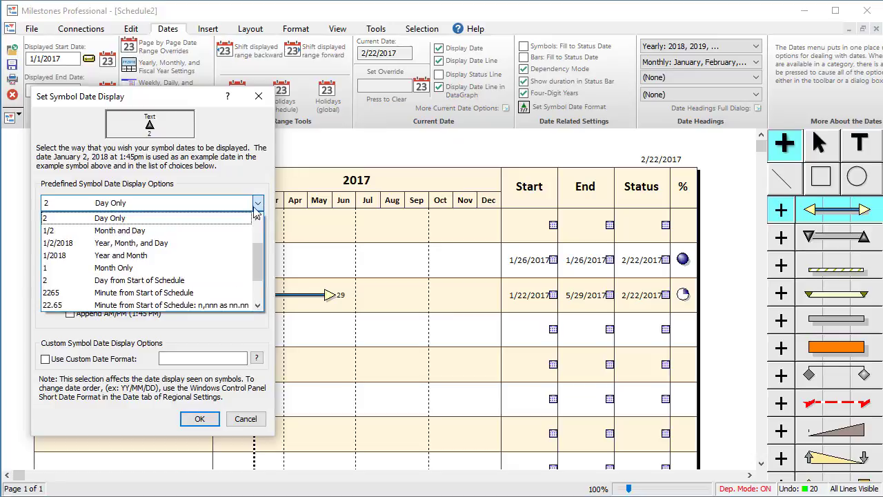
left_click(176, 232)
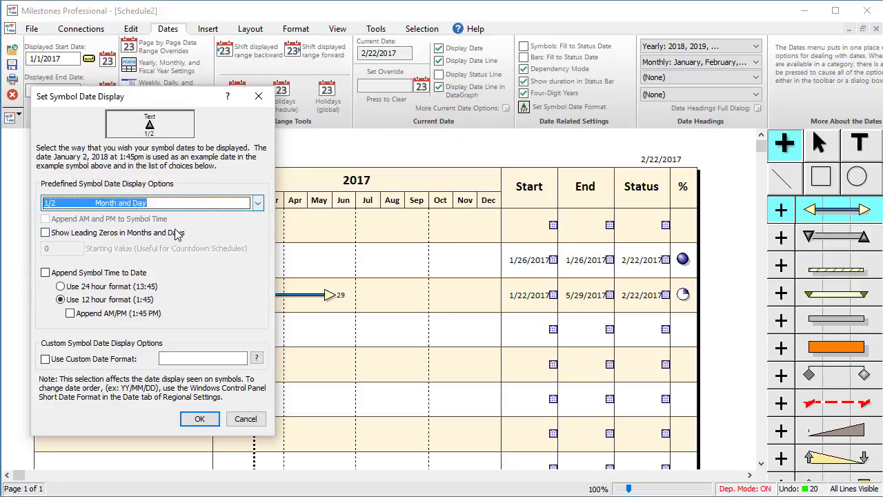
left_click(200, 419)
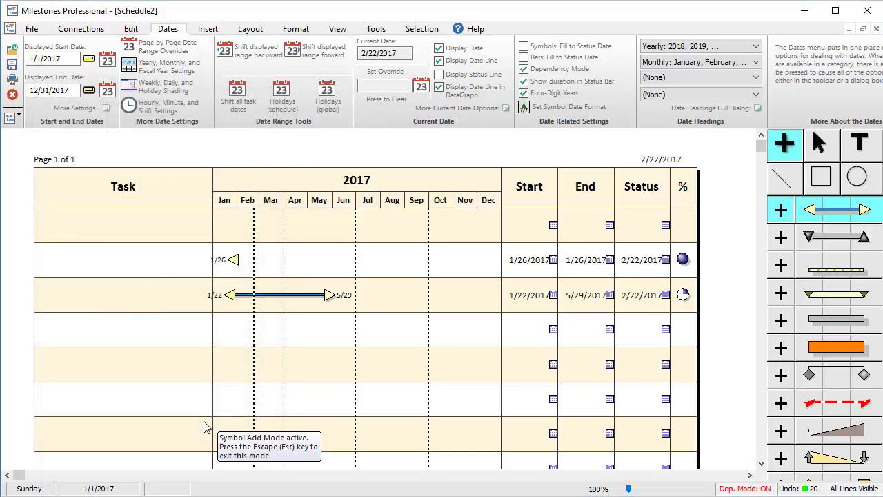